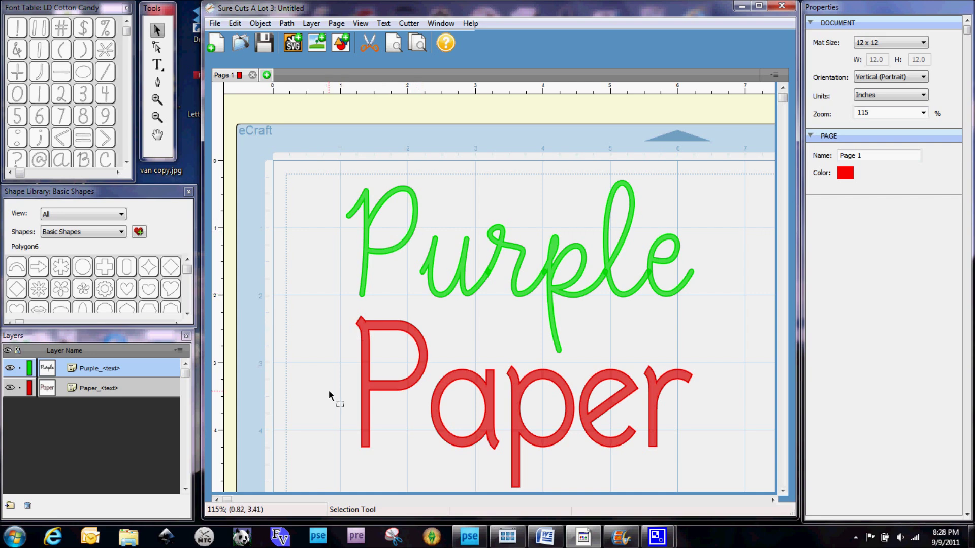
Select the red Paper text (4.974 × 2.532 in) below Purple and bring up the Object menu
{"action": "left_click", "coordinate": [409, 236]}
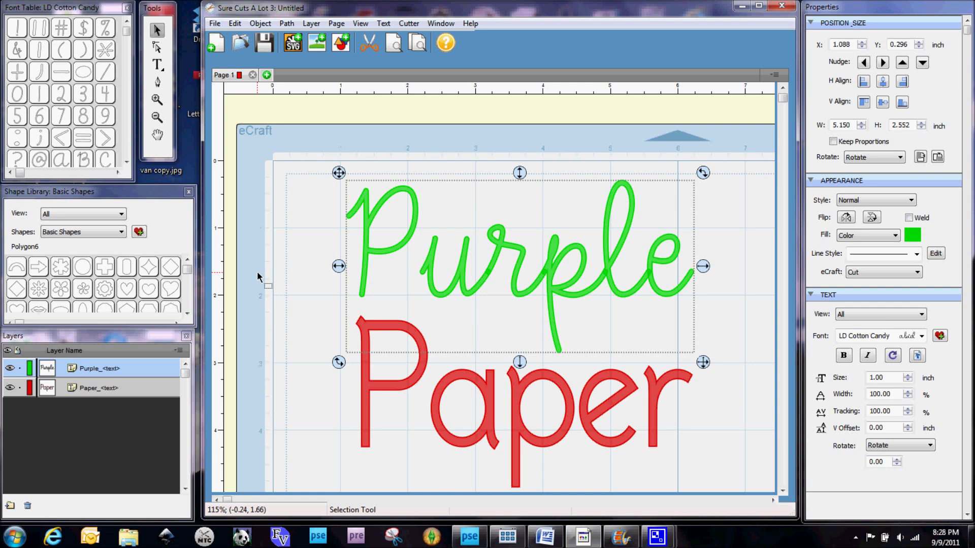
{"action": "left_click", "coordinate": [365, 401]}
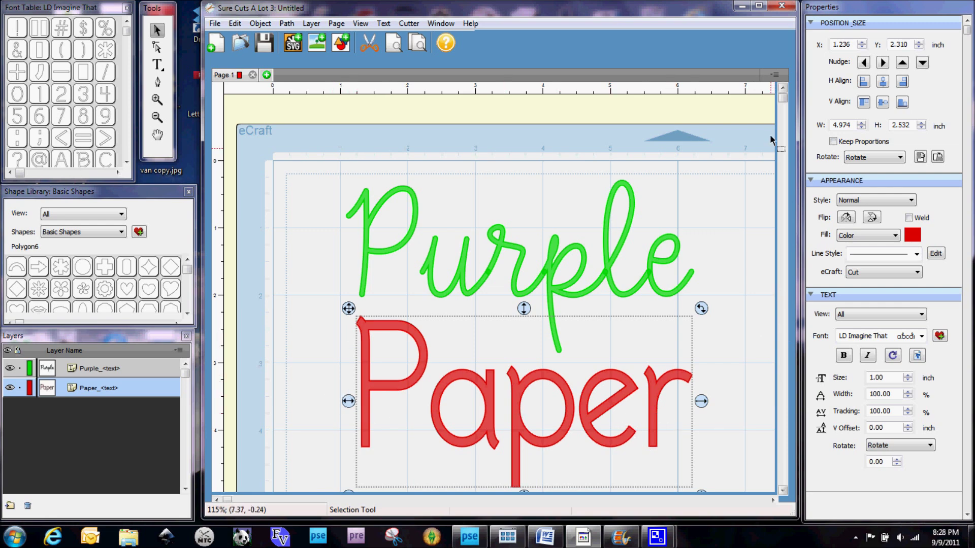
{"action": "left_click_drag", "start_coordinate": [783, 99], "coordinate": [784, 159]}
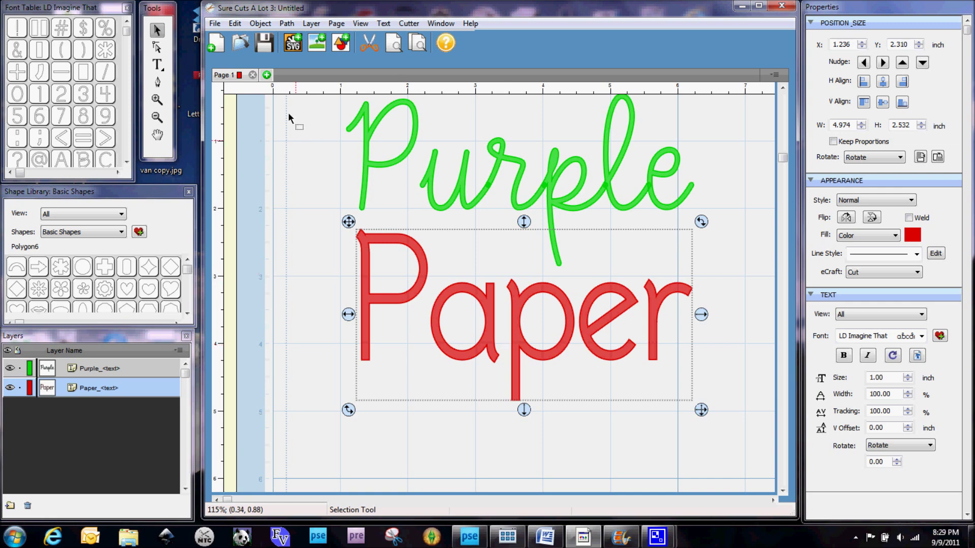
{"action": "left_click", "coordinate": [259, 24]}
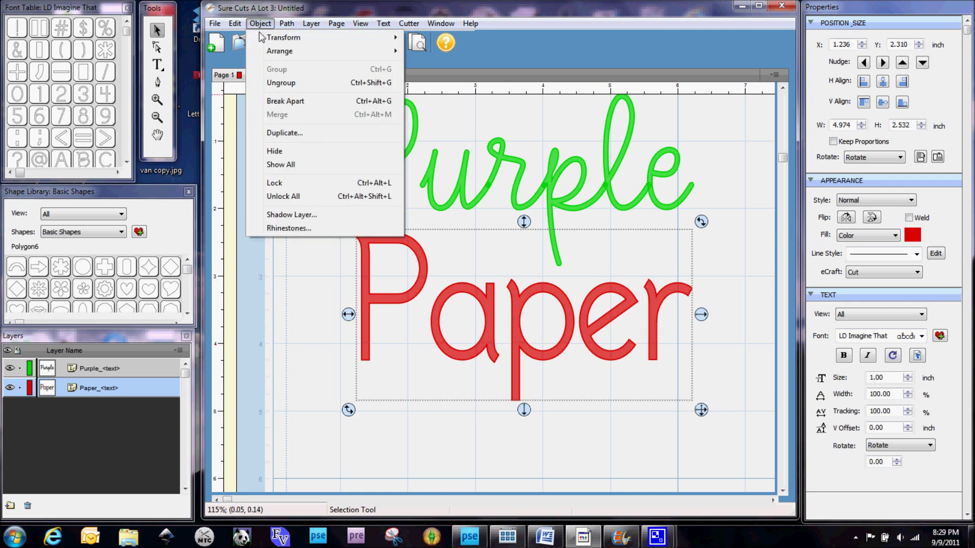
Ungroup Paper, then select the a, P and p individually to confirm they are separate
{"action": "left_click", "coordinate": [281, 83]}
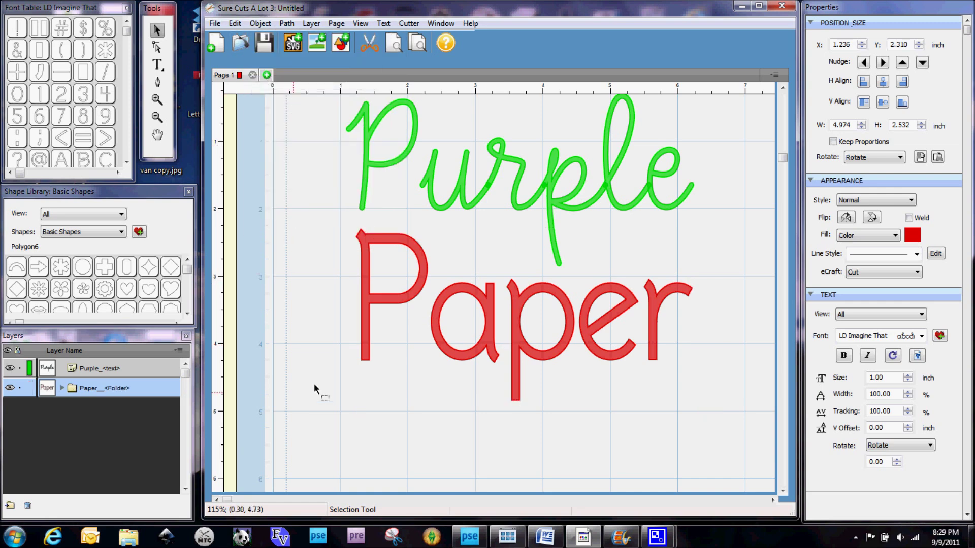
{"action": "left_click", "coordinate": [483, 327]}
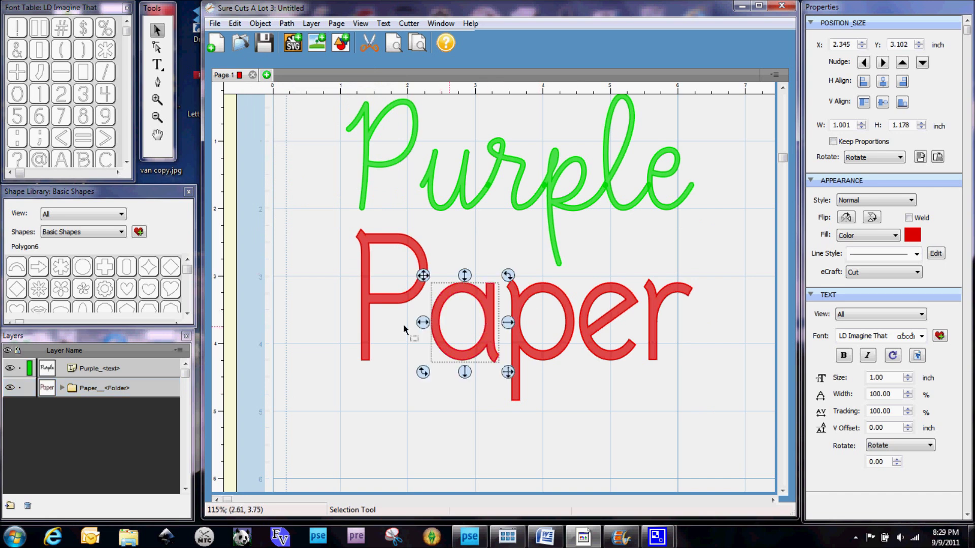
{"action": "left_click", "coordinate": [362, 315]}
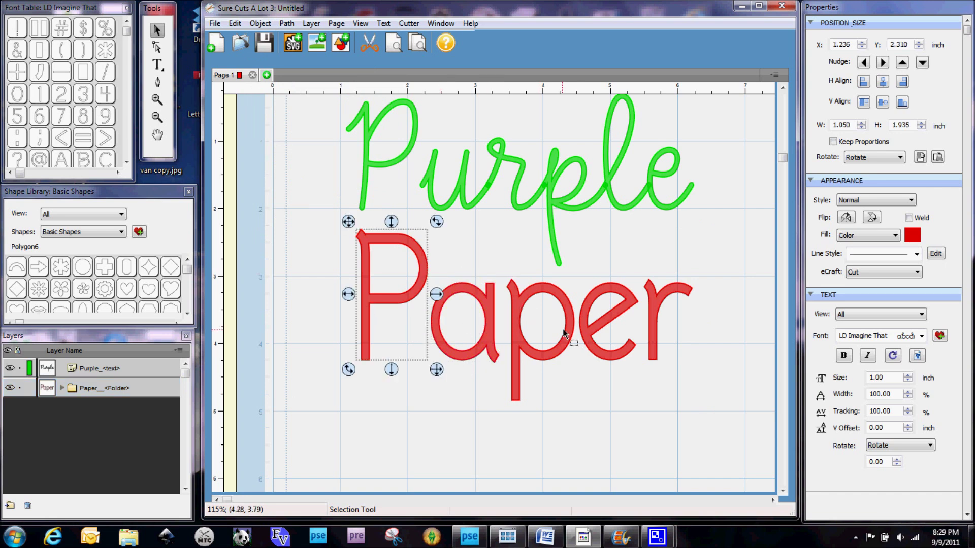
{"action": "left_click", "coordinate": [519, 324]}
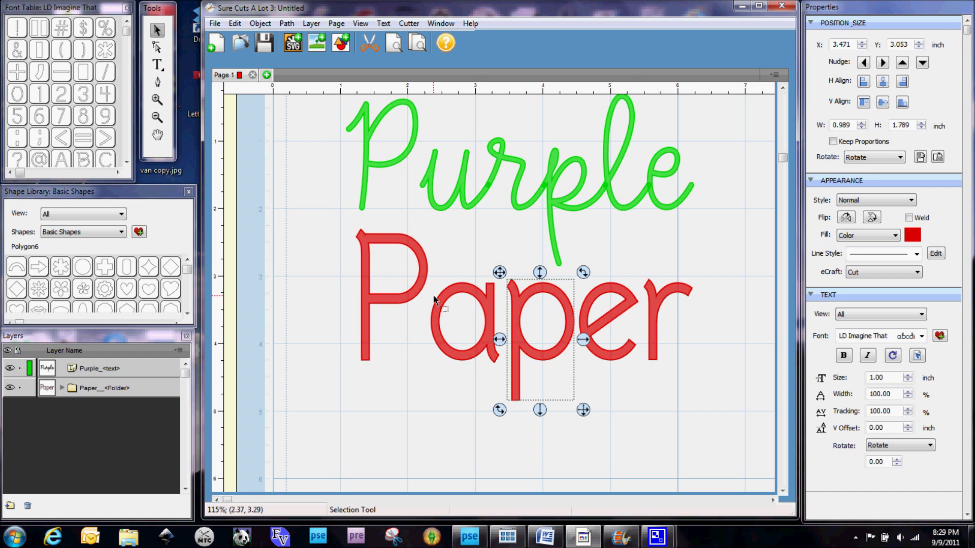
Nudge the letter a right toward the p and tilt it slightly
{"action": "left_click", "coordinate": [488, 311]}
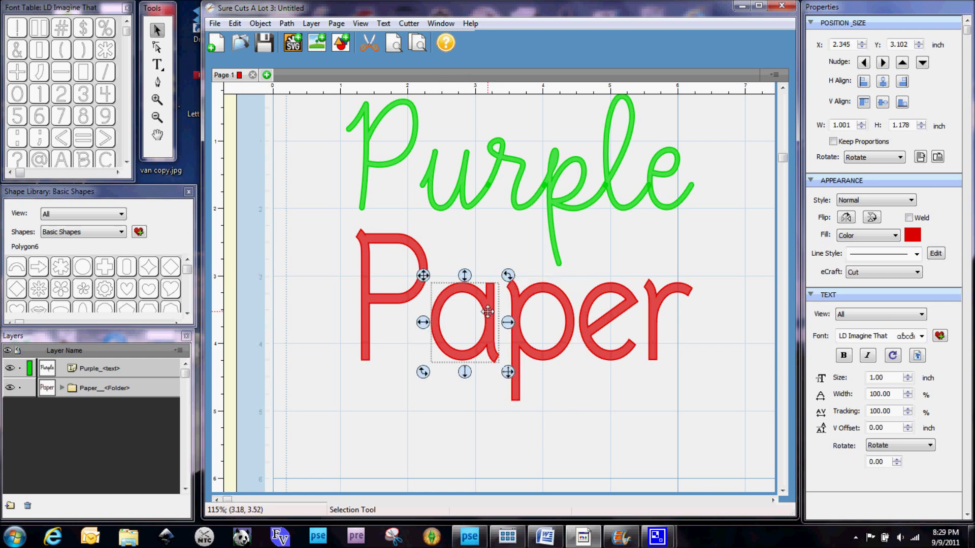
{"action": "key", "text": "Right"}
{"action": "key", "text": "Right"}
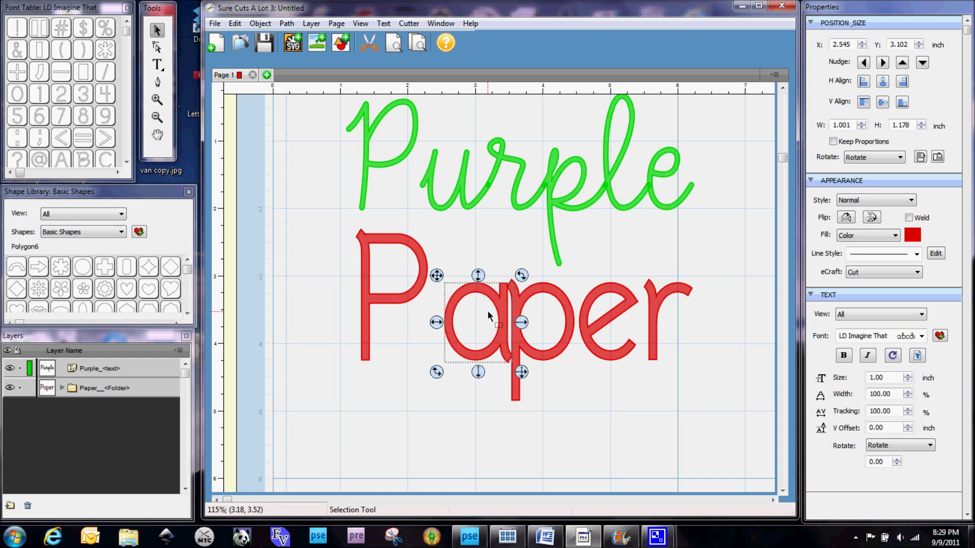
{"action": "left_click", "coordinate": [521, 274]}
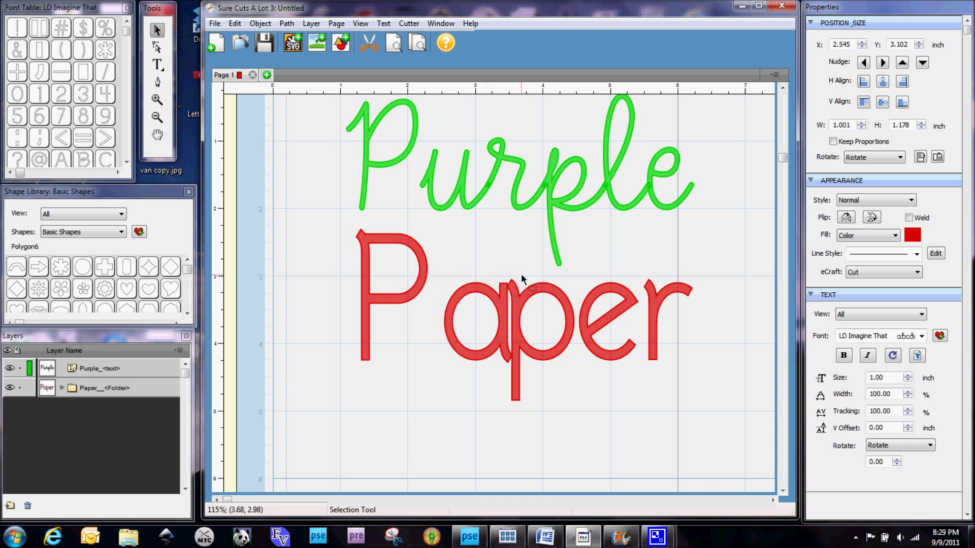
{"action": "left_click_drag", "start_coordinate": [521, 273], "coordinate": [516, 275]}
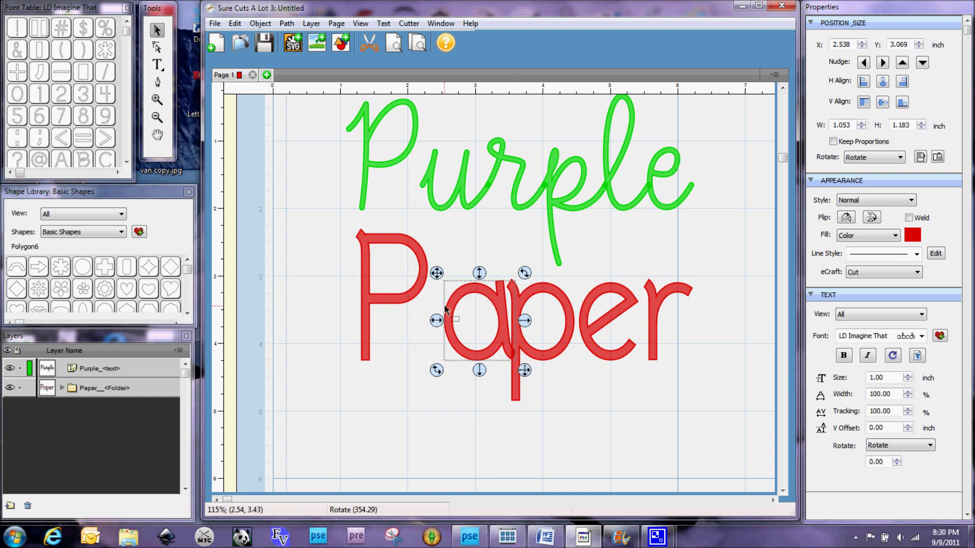
Overlap the P onto the a, the e into the p and the r onto the e, then select all letters
{"action": "left_click", "coordinate": [403, 296]}
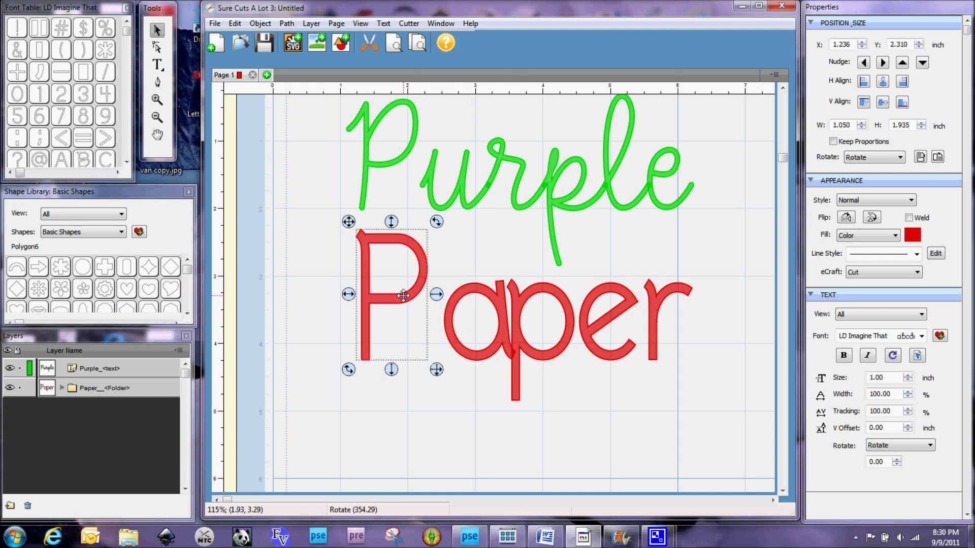
{"action": "key", "text": "Right"}
{"action": "key", "text": "Right"}
{"action": "key", "text": "Right"}
{"action": "key", "text": "Right"}
{"action": "key", "text": "Right"}
{"action": "key", "text": "Right"}
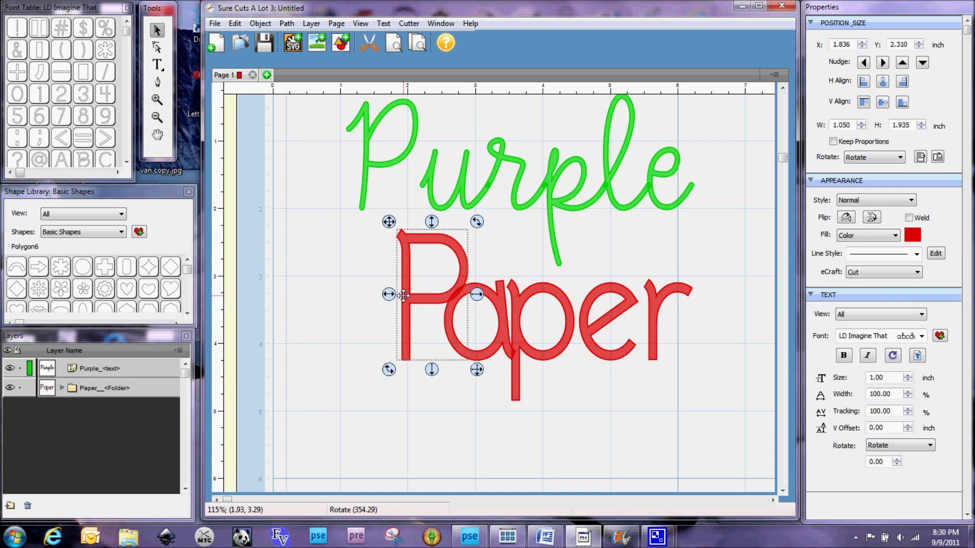
{"action": "left_click", "coordinate": [600, 319]}
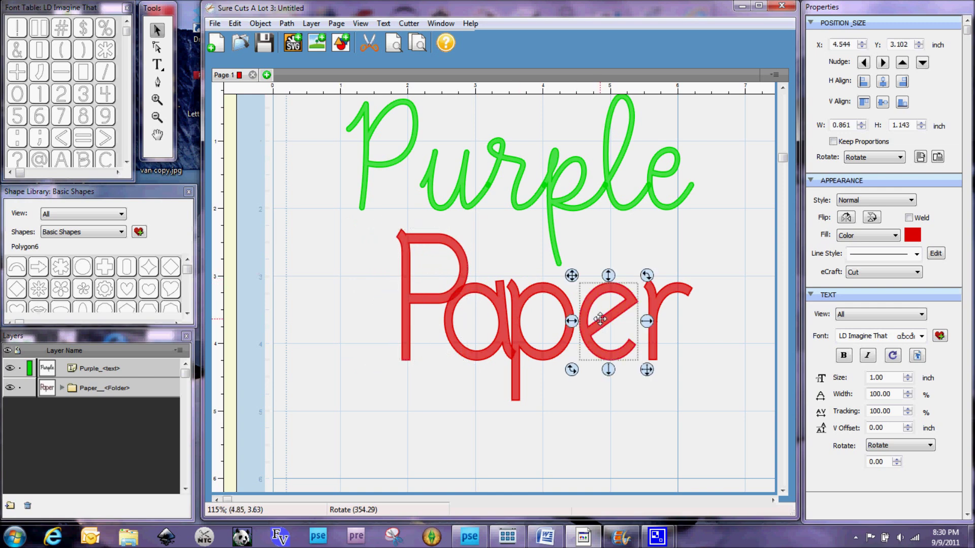
{"action": "key", "text": "Left"}
{"action": "key", "text": "Left"}
{"action": "key", "text": "Right"}
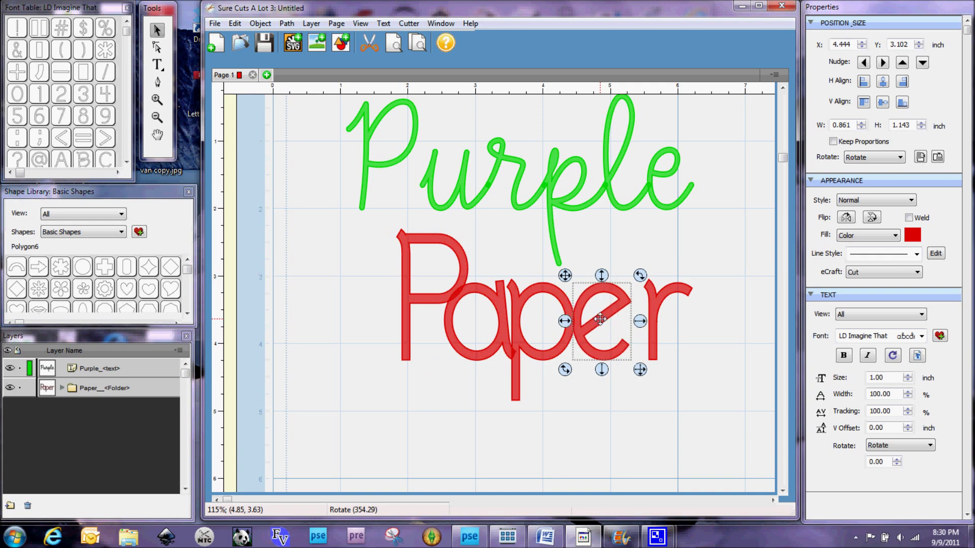
{"action": "key", "text": "Left"}
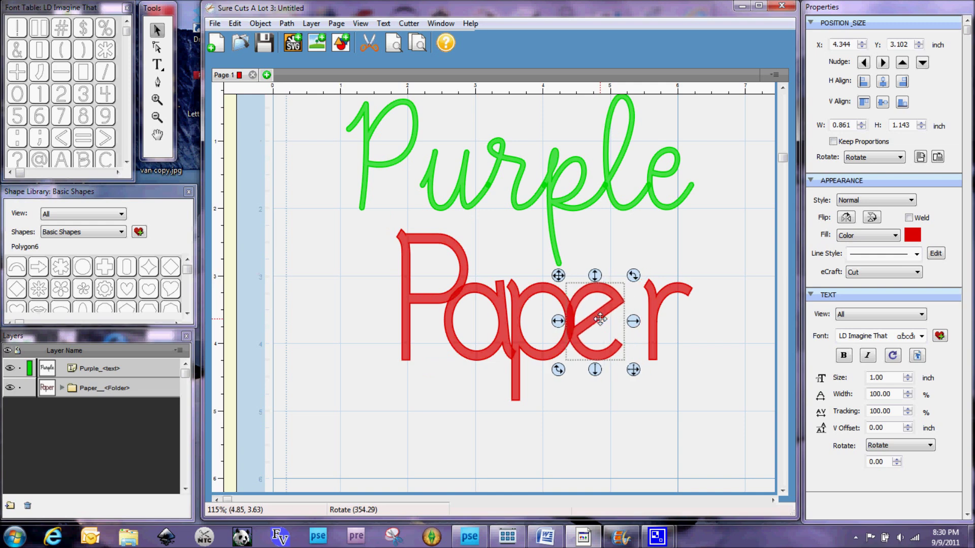
{"action": "left_click", "coordinate": [651, 303]}
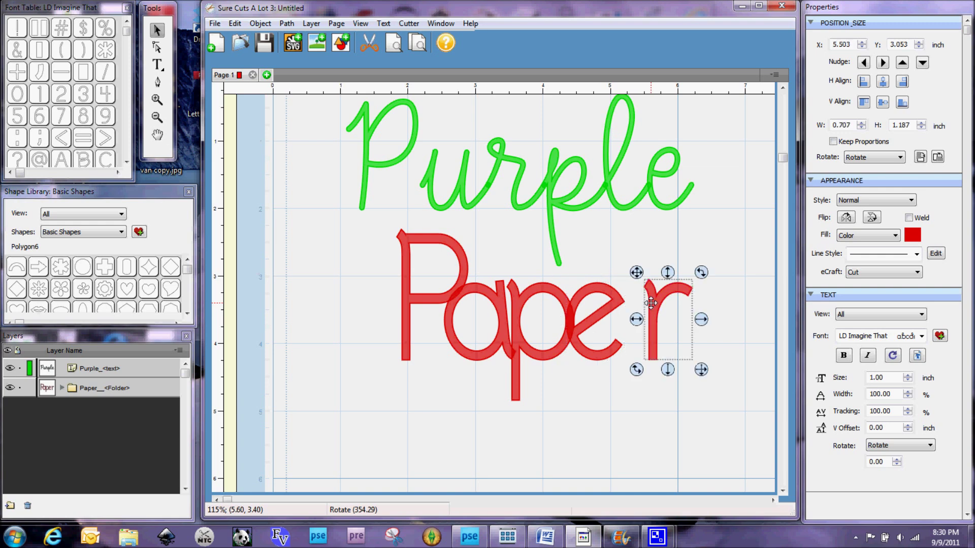
{"action": "key", "text": "Left"}
{"action": "key", "text": "Left"}
{"action": "key", "text": "Left"}
{"action": "key", "text": "Left"}
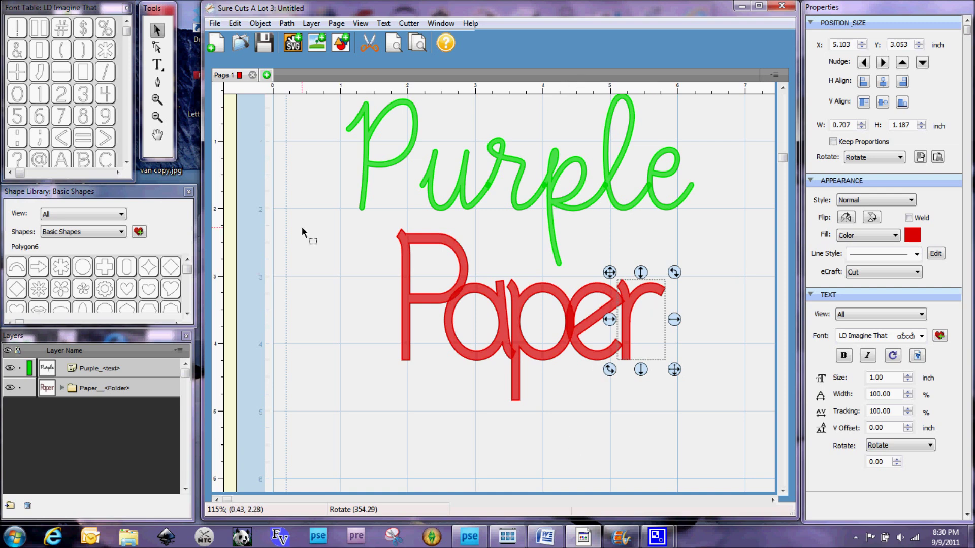
{"action": "left_click_drag", "start_coordinate": [331, 221], "coordinate": [718, 456]}
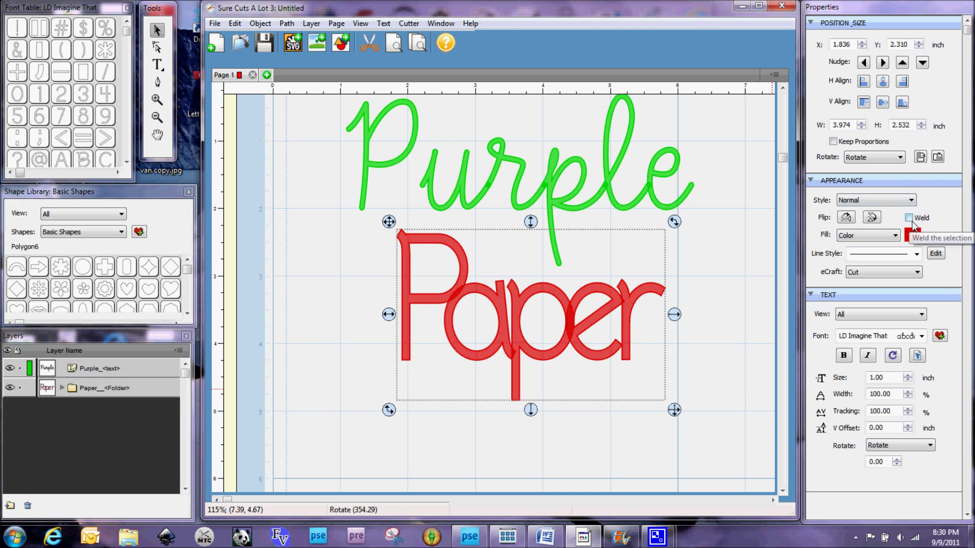
Tick Weld in the Appearance panel for the selected Paper letters
{"action": "left_click", "coordinate": [909, 218]}
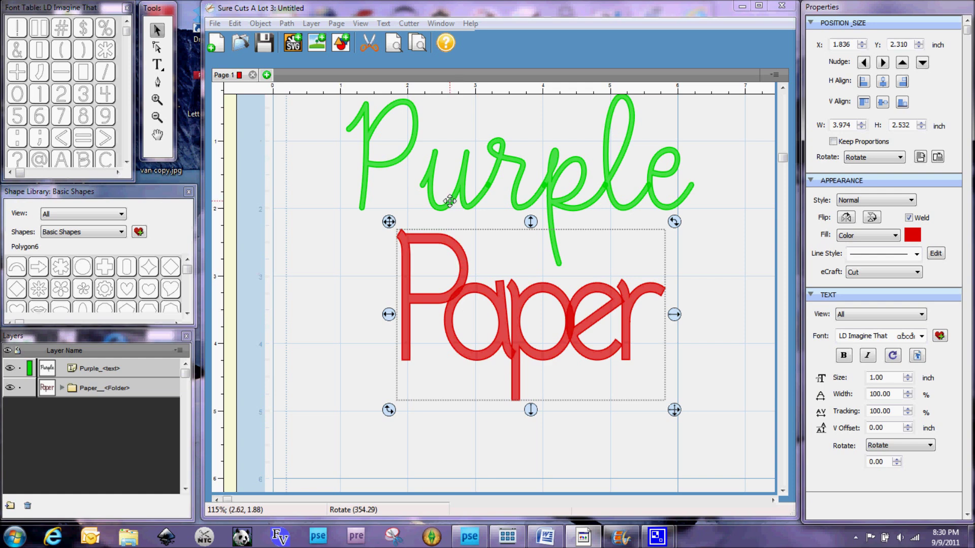
Switch to outline view to check Paper shows as one joined cut outline
{"action": "left_click", "coordinate": [395, 44]}
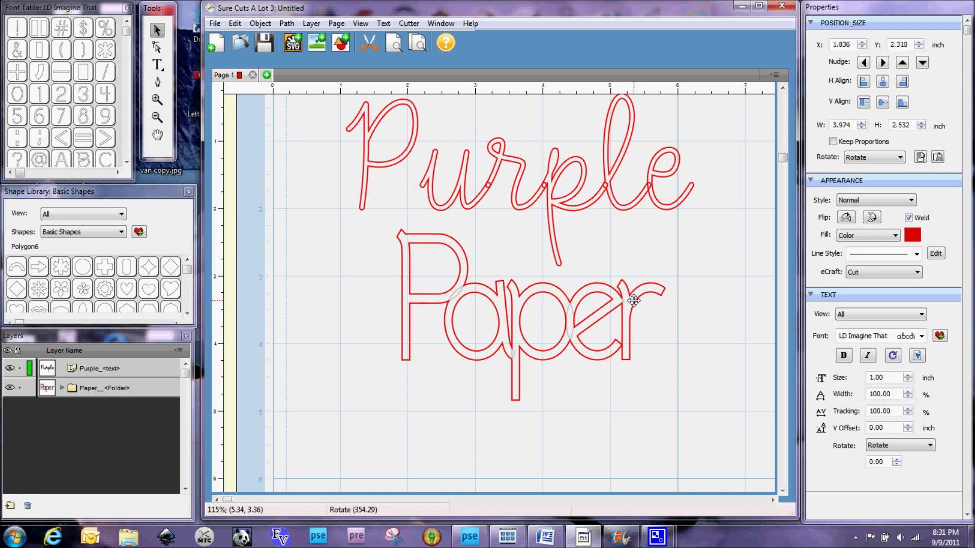
Select the green Purple word and scroll back up to the top of the mat
{"action": "left_click", "coordinate": [552, 204]}
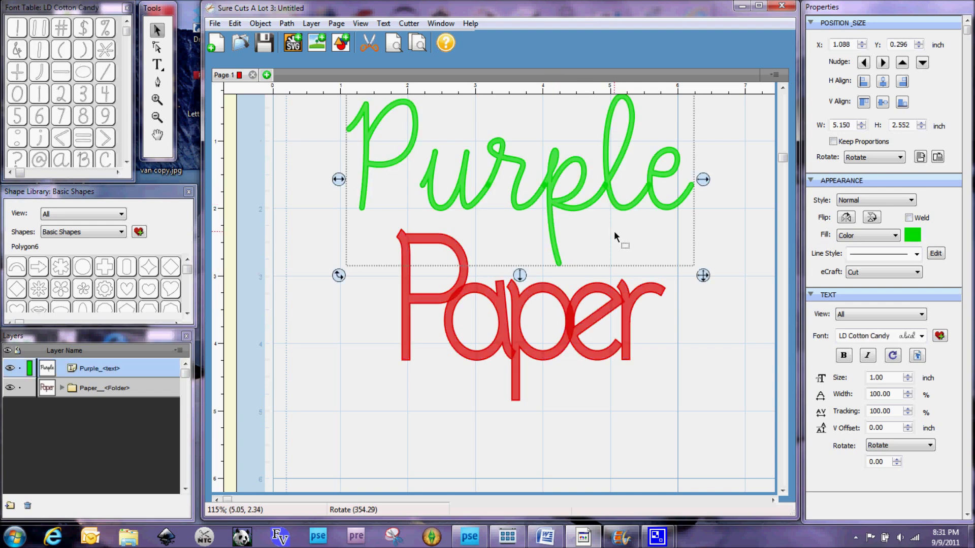
{"action": "left_click", "coordinate": [782, 89]}
{"action": "left_click", "coordinate": [780, 87]}
{"action": "left_click", "coordinate": [781, 87]}
{"action": "left_click", "coordinate": [781, 87]}
{"action": "left_click", "coordinate": [781, 87]}
{"action": "left_click", "coordinate": [781, 88]}
{"action": "left_click", "coordinate": [781, 87]}
{"action": "left_click", "coordinate": [781, 87]}
{"action": "left_click", "coordinate": [781, 88]}
{"action": "left_click", "coordinate": [781, 87]}
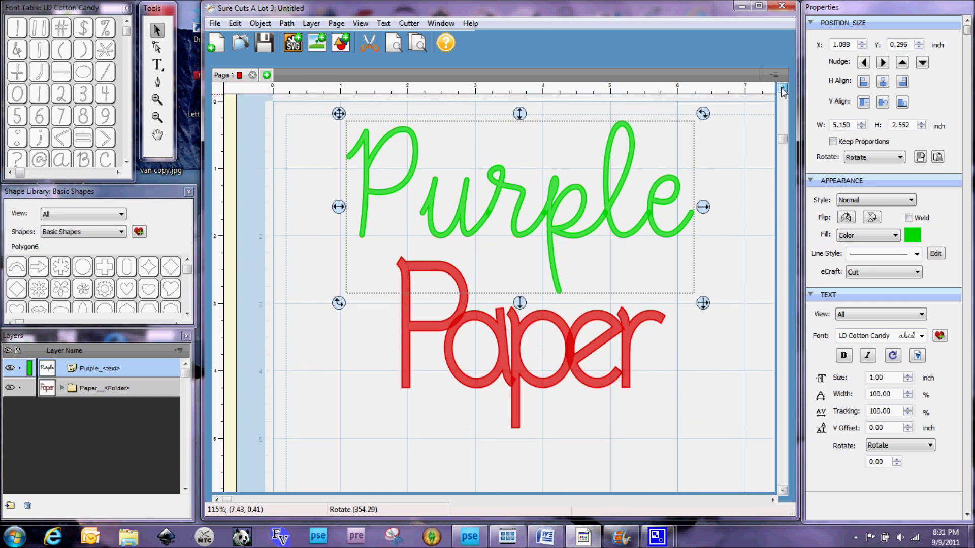
{"action": "left_click", "coordinate": [780, 88]}
{"action": "left_click", "coordinate": [780, 87]}
{"action": "left_click", "coordinate": [781, 87]}
{"action": "left_click", "coordinate": [780, 87]}
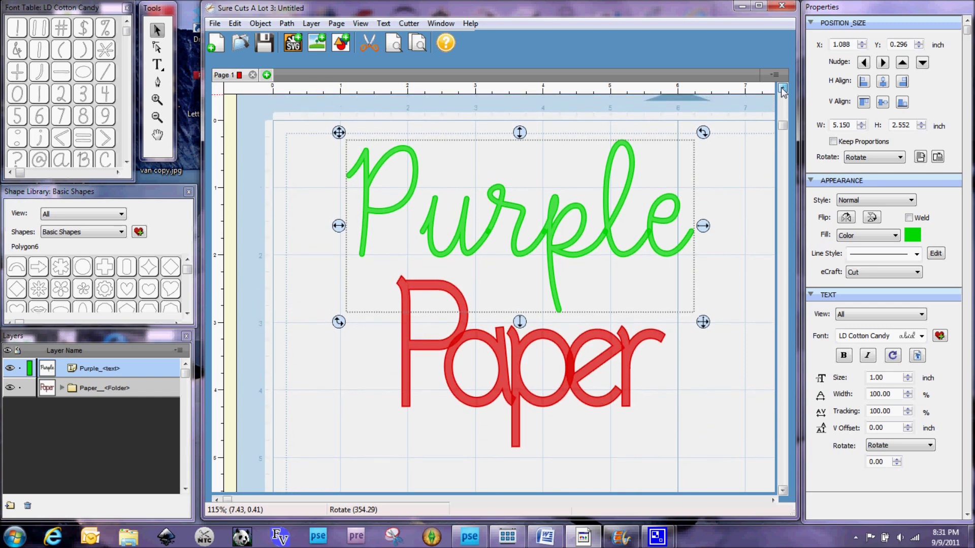
{"action": "left_click", "coordinate": [781, 87]}
{"action": "left_click", "coordinate": [781, 87]}
{"action": "left_click", "coordinate": [781, 88]}
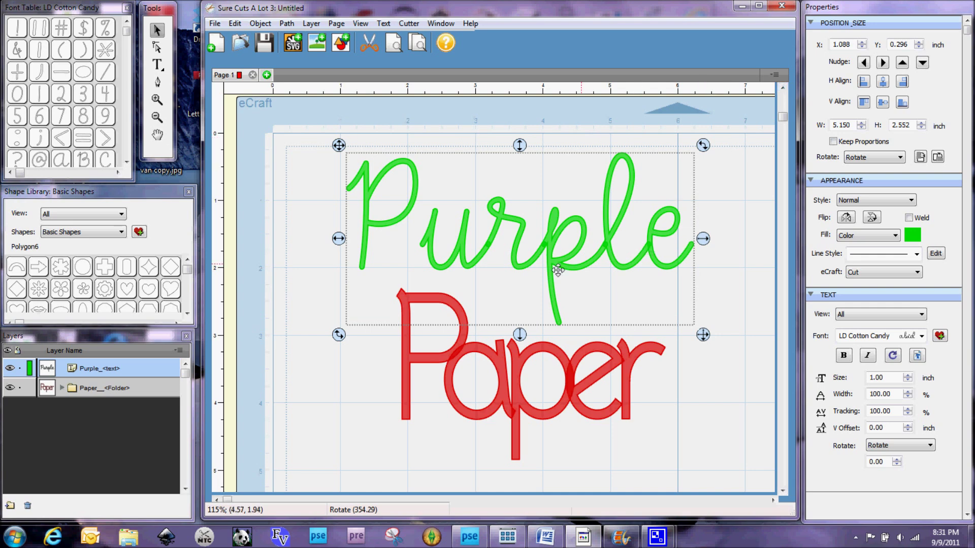
{"action": "left_click", "coordinate": [393, 44]}
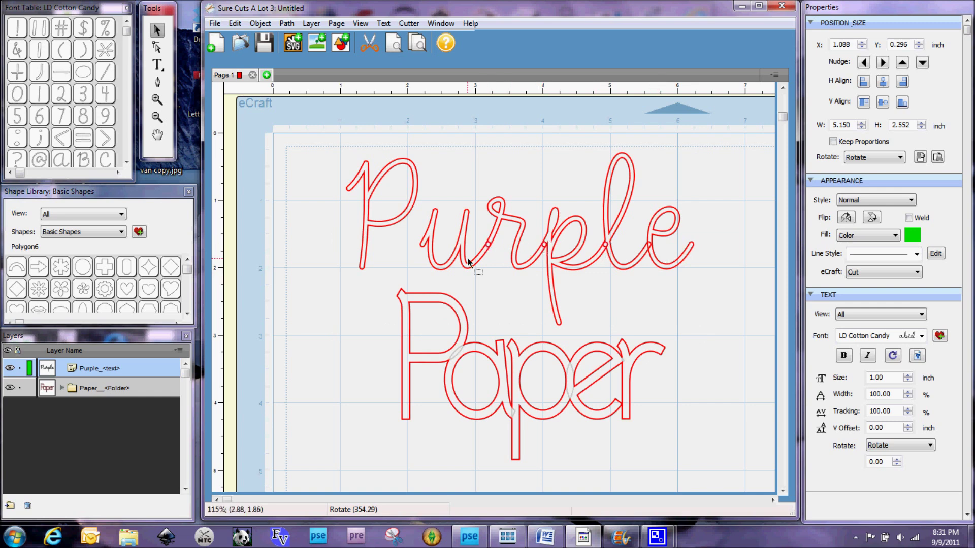
{"action": "left_click", "coordinate": [520, 228]}
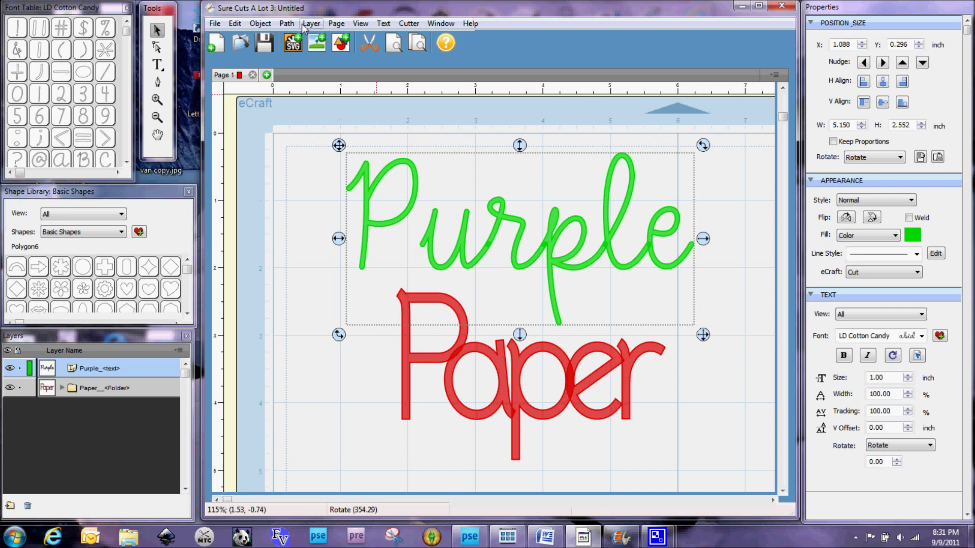
Ungroup the Purple text into separate letters
{"action": "left_click", "coordinate": [260, 23]}
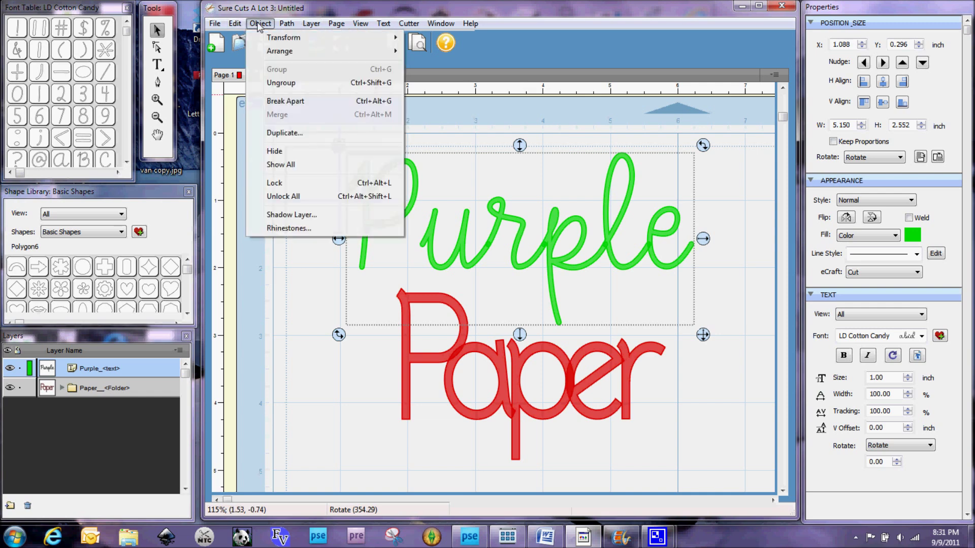
{"action": "left_click", "coordinate": [274, 83]}
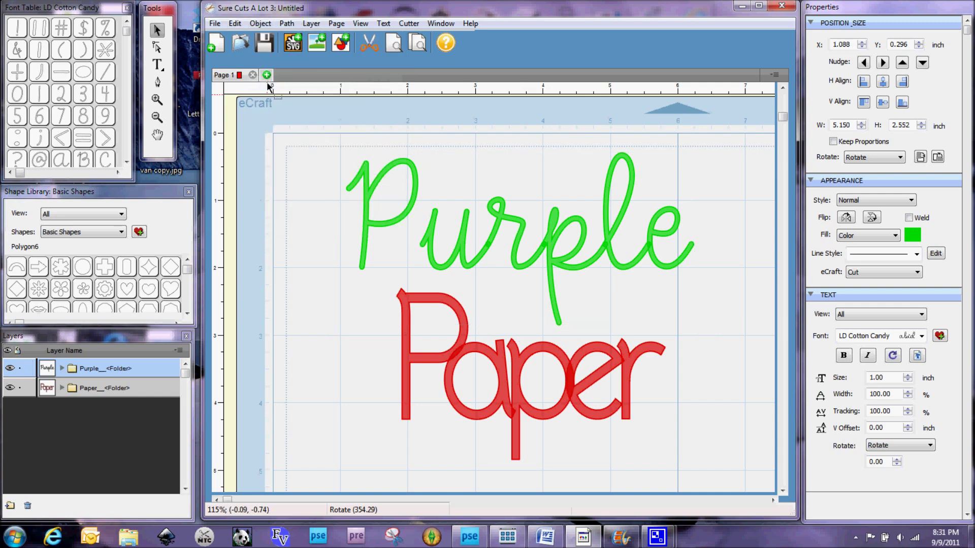
{"action": "left_click", "coordinate": [316, 146]}
Box-select every letter of Purple and apply Path > Union to join them
{"action": "left_click_drag", "start_coordinate": [367, 149], "coordinate": [737, 324]}
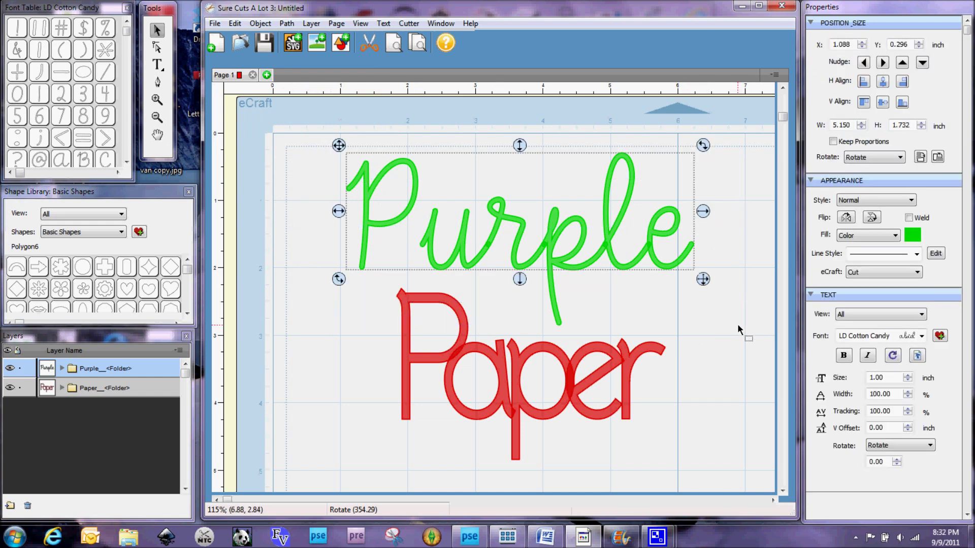
{"action": "left_click", "coordinate": [281, 201]}
{"action": "left_click_drag", "start_coordinate": [314, 142], "coordinate": [753, 348]}
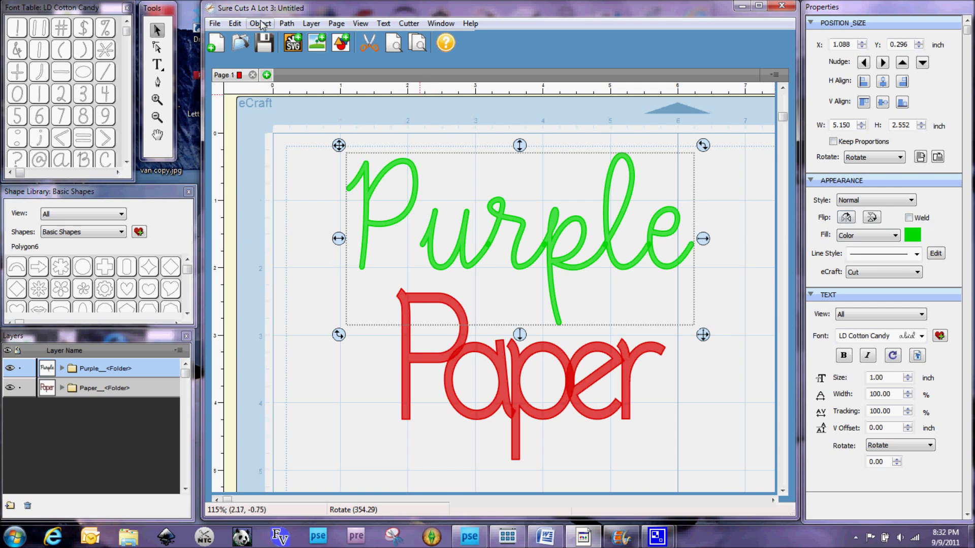
{"action": "left_click", "coordinate": [285, 23]}
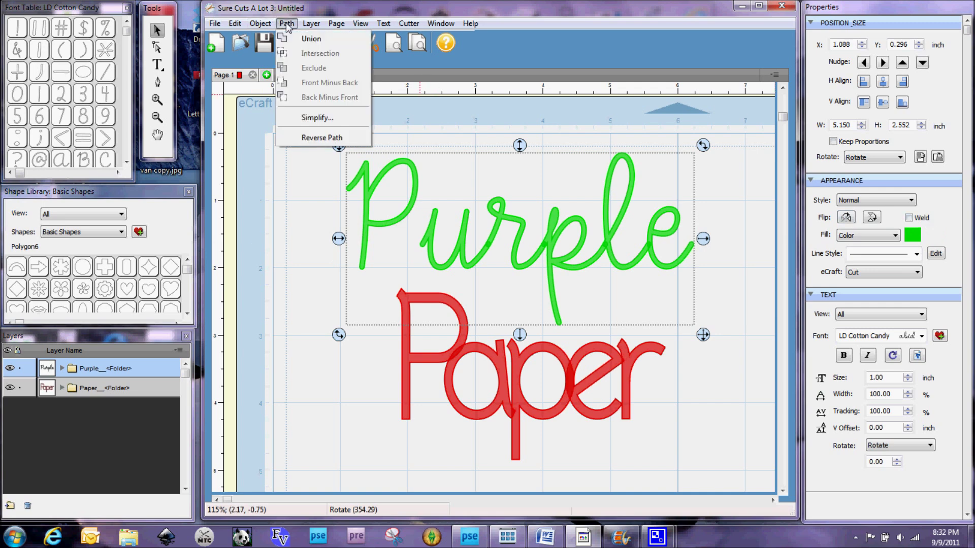
{"action": "left_click", "coordinate": [296, 40]}
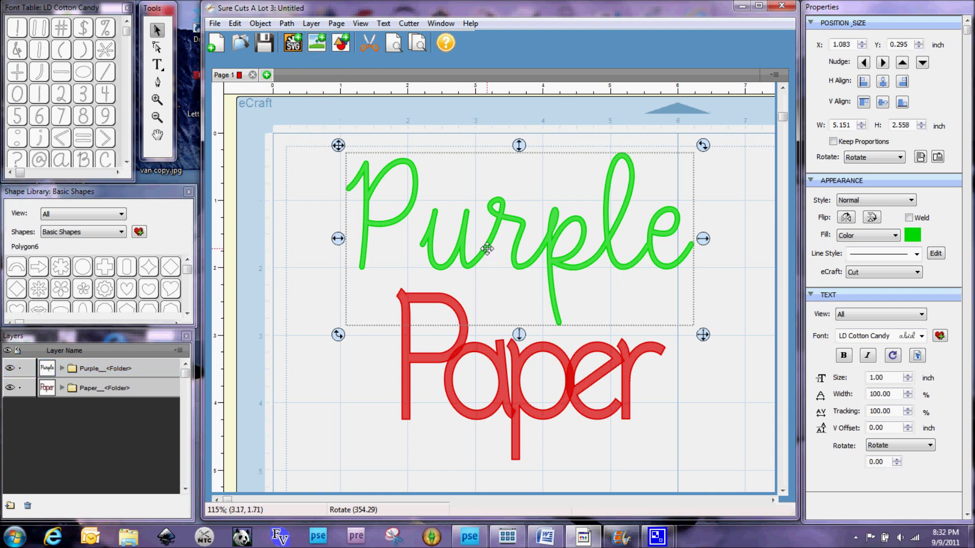
{"action": "left_click", "coordinate": [157, 100]}
Zoom in to 155% on the words and preview their cut lines
{"action": "left_click", "coordinate": [494, 247]}
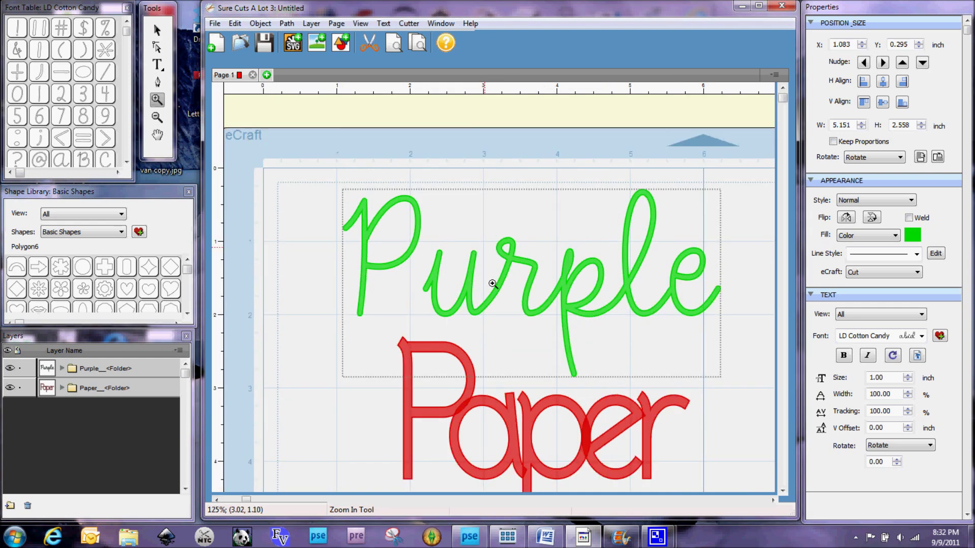
{"action": "left_click", "coordinate": [502, 298]}
{"action": "left_click", "coordinate": [500, 296]}
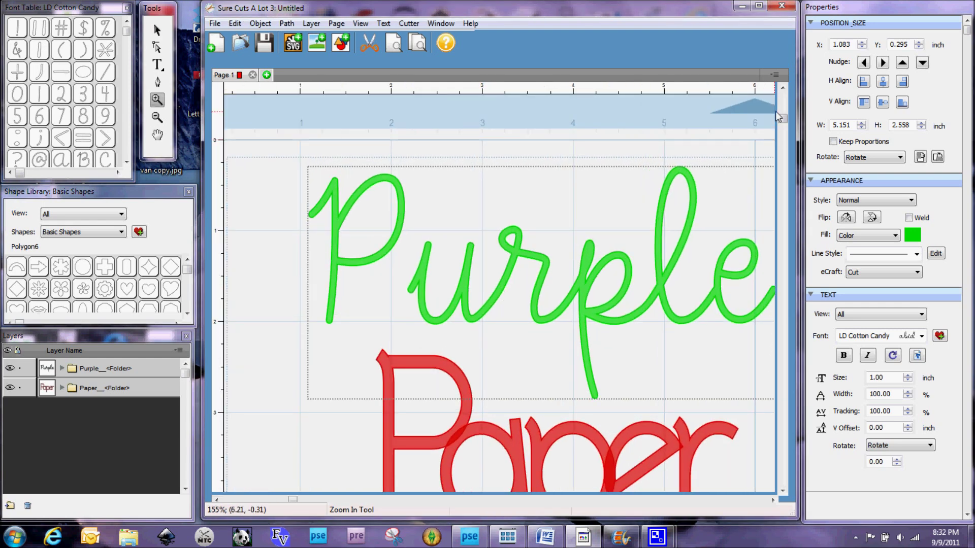
{"action": "scroll", "coordinate": [668, 261], "scroll_direction": "down", "scroll_amount": 3}
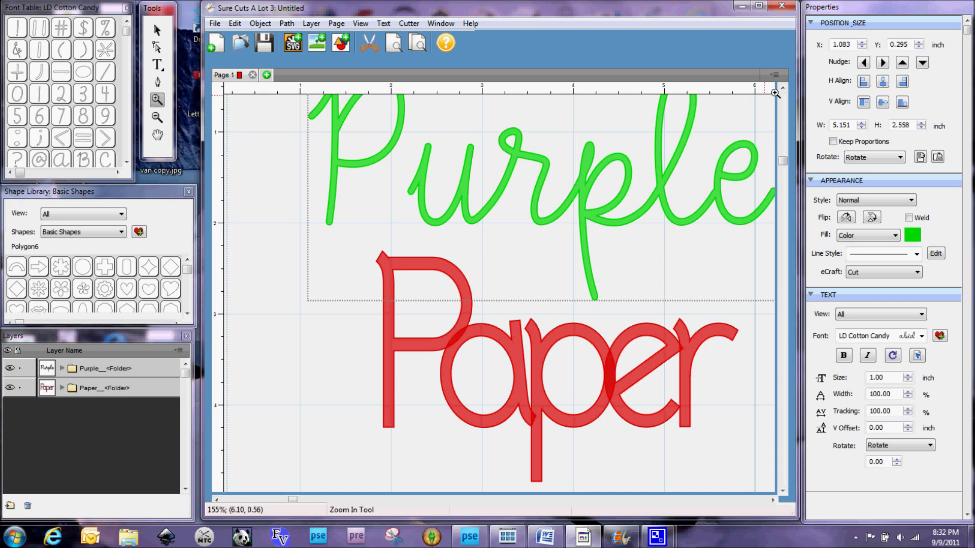
{"action": "left_click", "coordinate": [781, 88]}
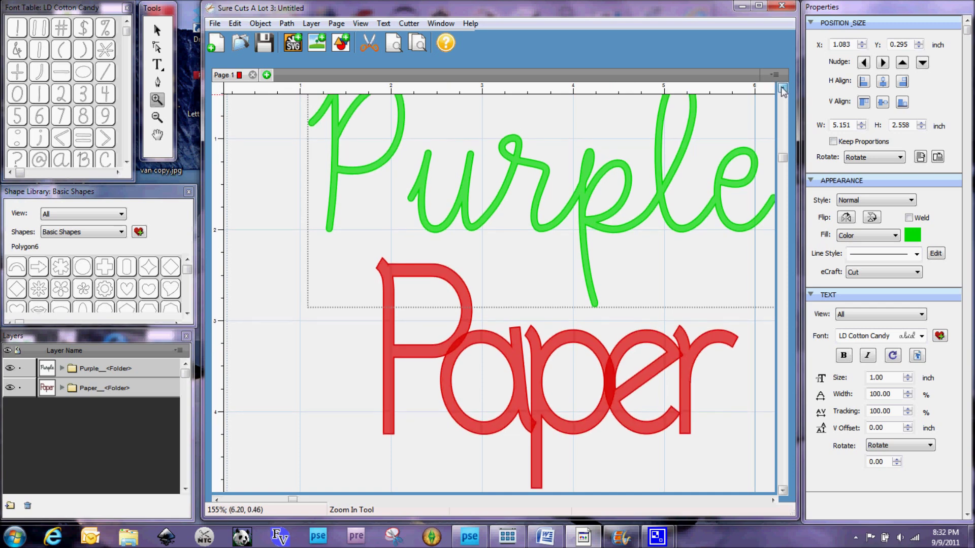
{"action": "left_click", "coordinate": [782, 89]}
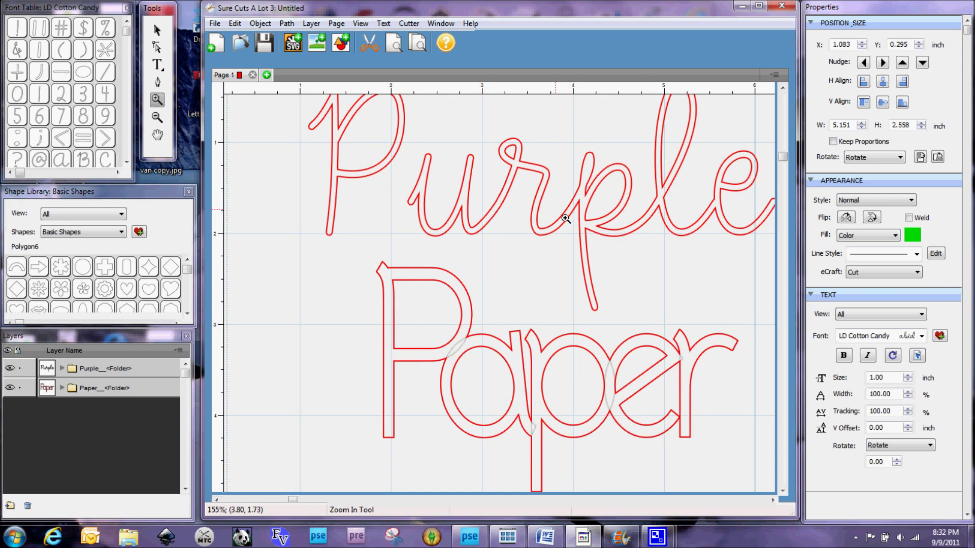
Return to the filled colour view and scroll back up the mat
{"action": "left_click", "coordinate": [784, 88]}
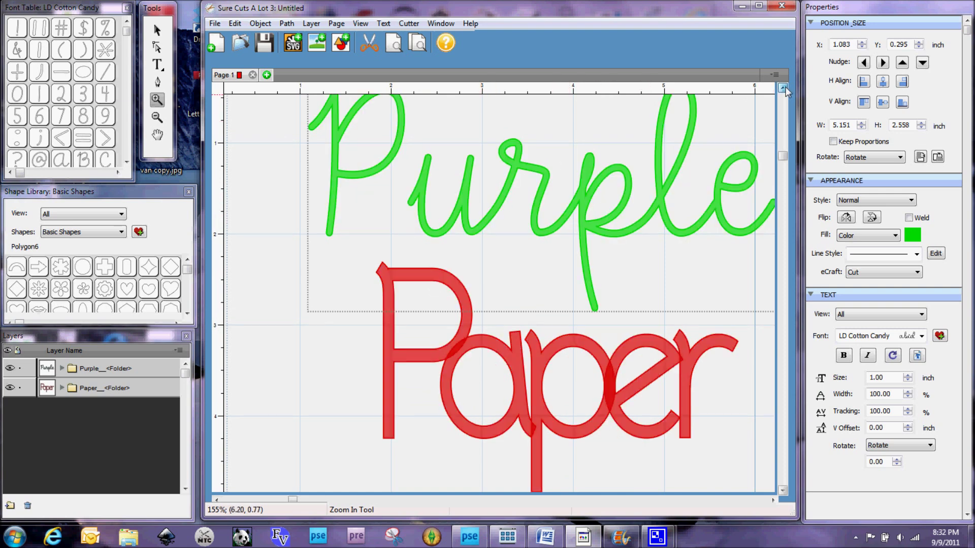
{"action": "left_click", "coordinate": [784, 87]}
{"action": "left_click", "coordinate": [784, 88]}
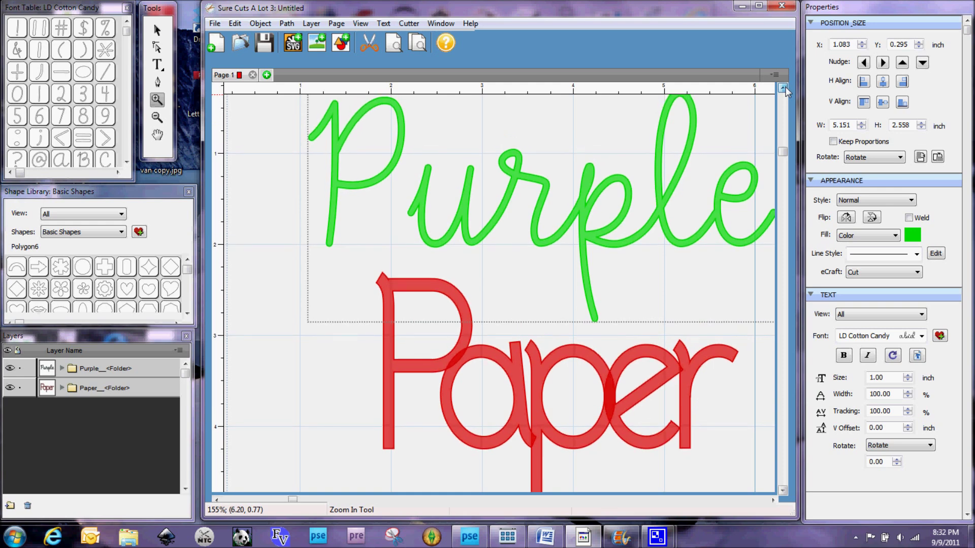
{"action": "left_click", "coordinate": [784, 87]}
{"action": "left_click", "coordinate": [785, 87]}
{"action": "left_click", "coordinate": [785, 87]}
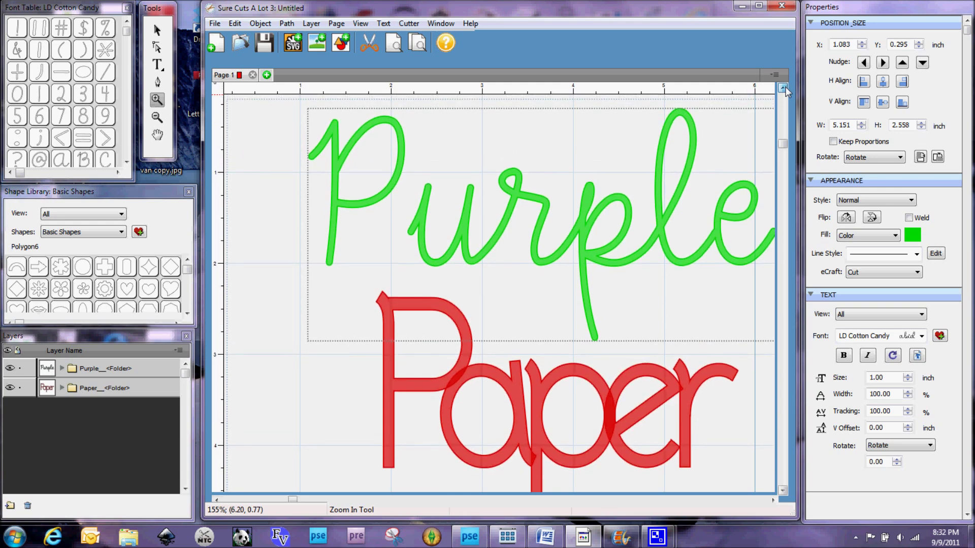
{"action": "left_click", "coordinate": [785, 87]}
{"action": "left_click", "coordinate": [785, 87]}
{"action": "left_click", "coordinate": [785, 87]}
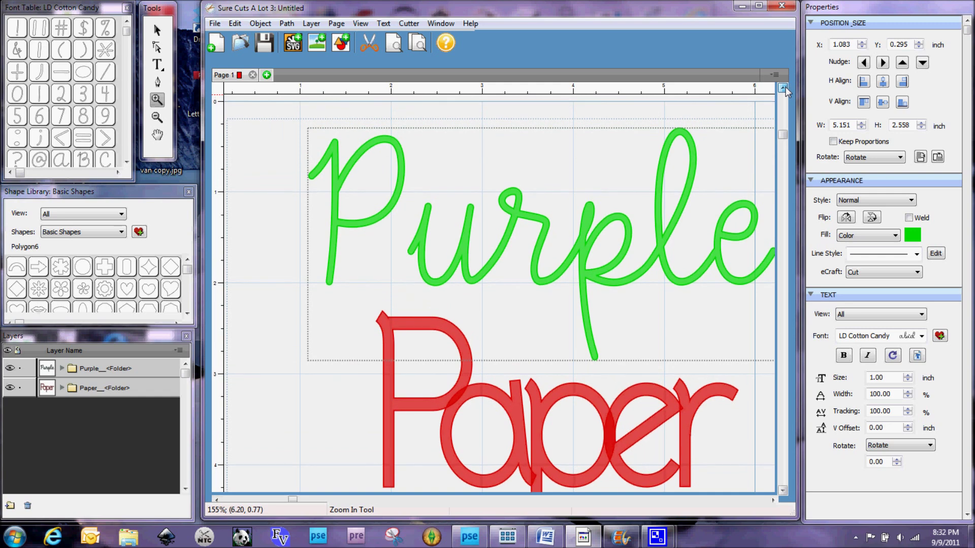
{"action": "left_click", "coordinate": [785, 88]}
{"action": "left_click", "coordinate": [784, 87]}
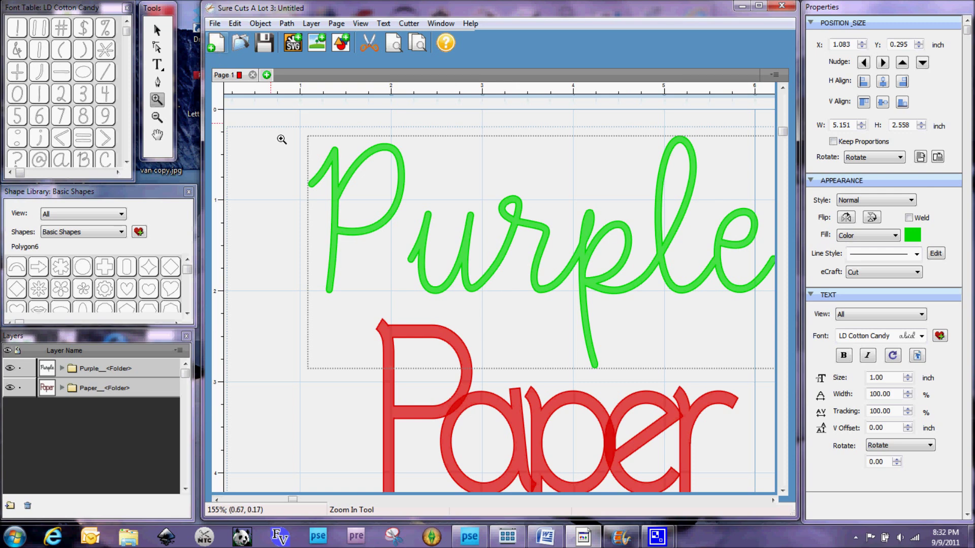
Move welded Purple up and left to X 0.613, Y 0.201 inch, centred above Paper
{"action": "left_click", "coordinate": [154, 30]}
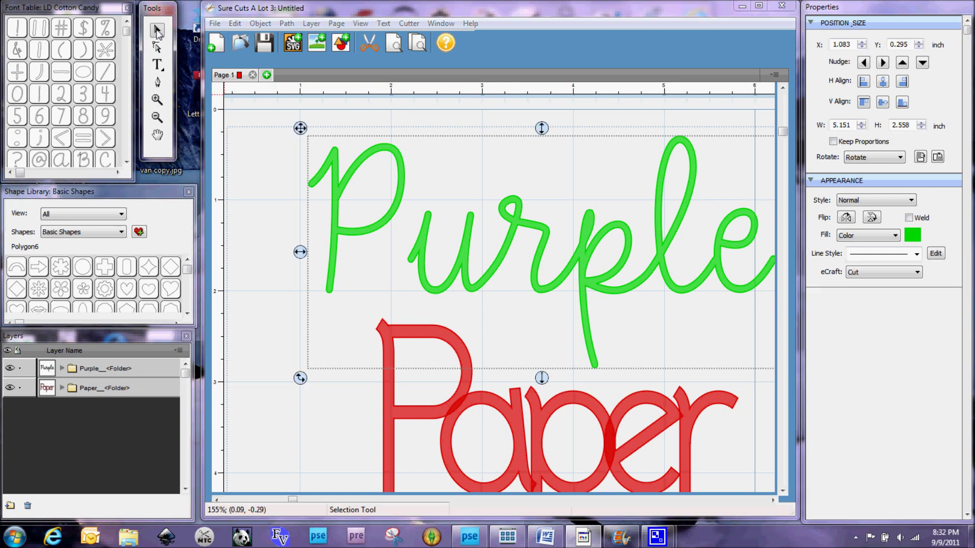
{"action": "left_click", "coordinate": [293, 127]}
{"action": "mouse_move", "coordinate": [294, 126]}
{"action": "left_mouse_down"}
{"action": "mouse_move", "coordinate": [266, 123]}
{"action": "mouse_move", "coordinate": [270, 133]}
{"action": "mouse_move", "coordinate": [300, 118]}
{"action": "left_mouse_up"}
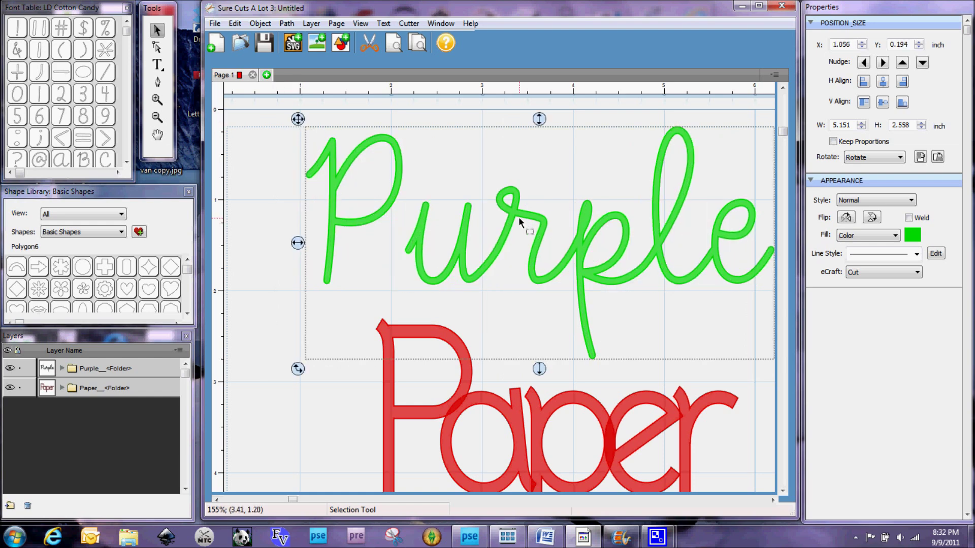
{"action": "left_click", "coordinate": [518, 218]}
{"action": "left_click", "coordinate": [543, 220]}
{"action": "left_click_drag", "start_coordinate": [299, 122], "coordinate": [259, 121]}
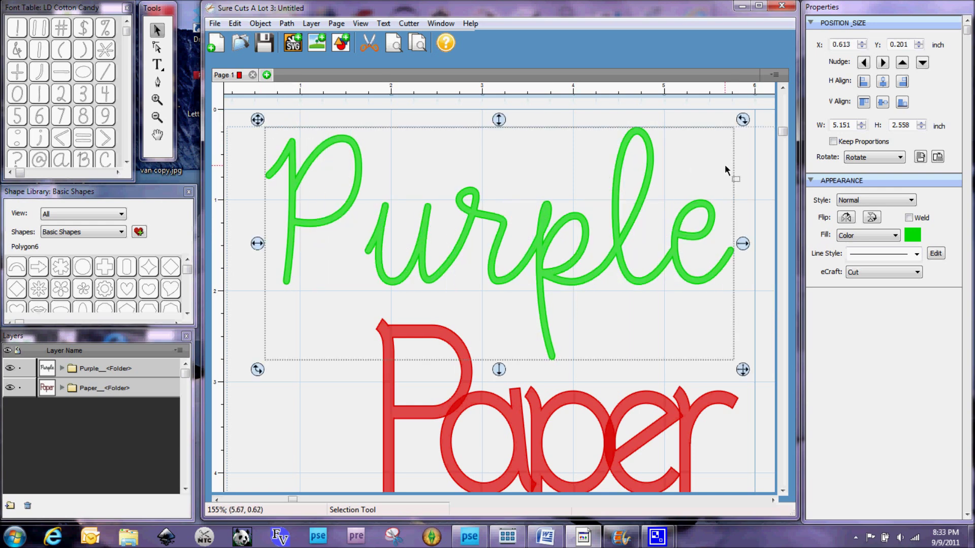
{"action": "left_click", "coordinate": [783, 491]}
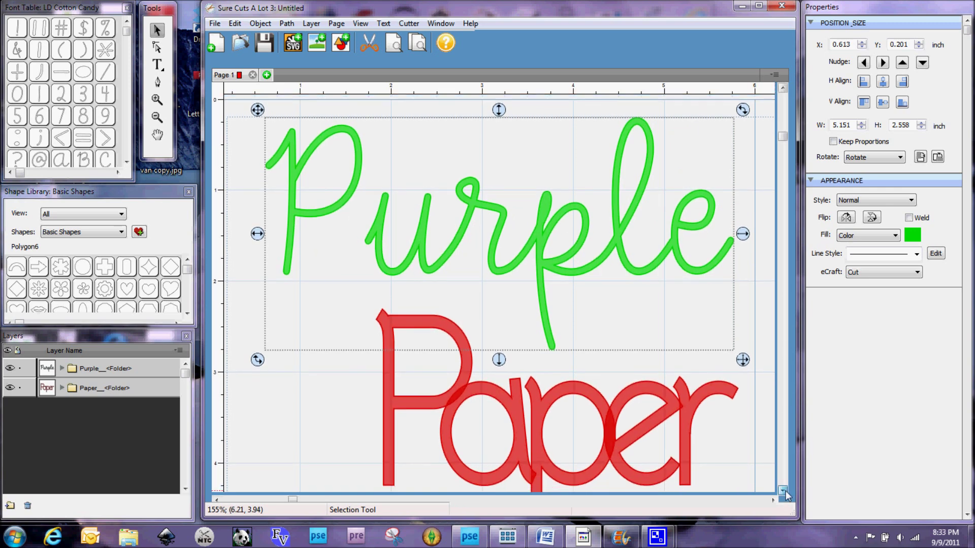
{"action": "left_click", "coordinate": [783, 490]}
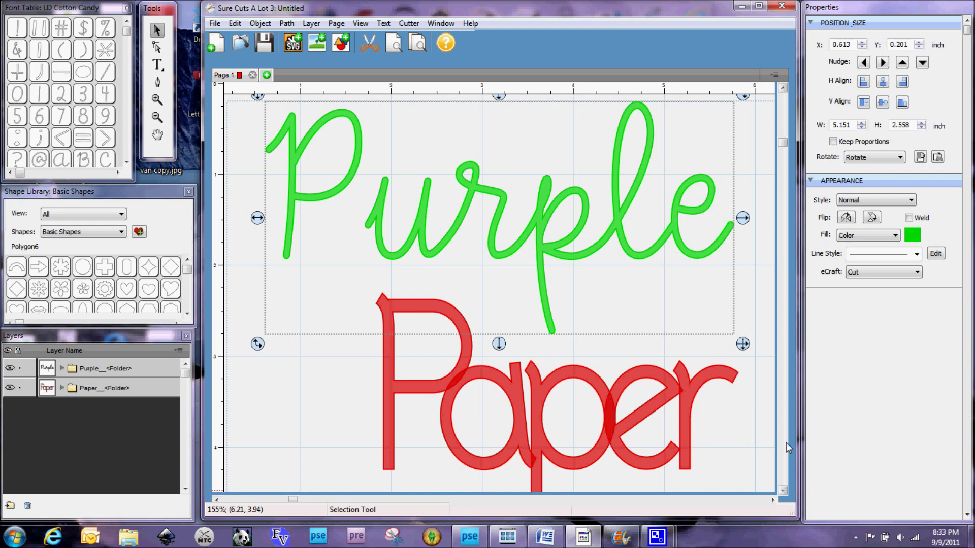
{"action": "left_click_drag", "start_coordinate": [783, 145], "coordinate": [783, 105]}
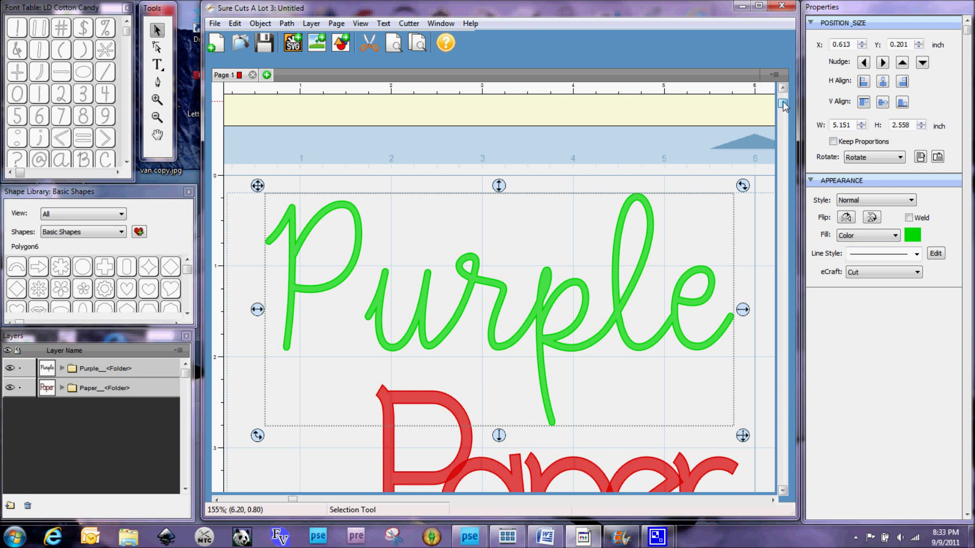